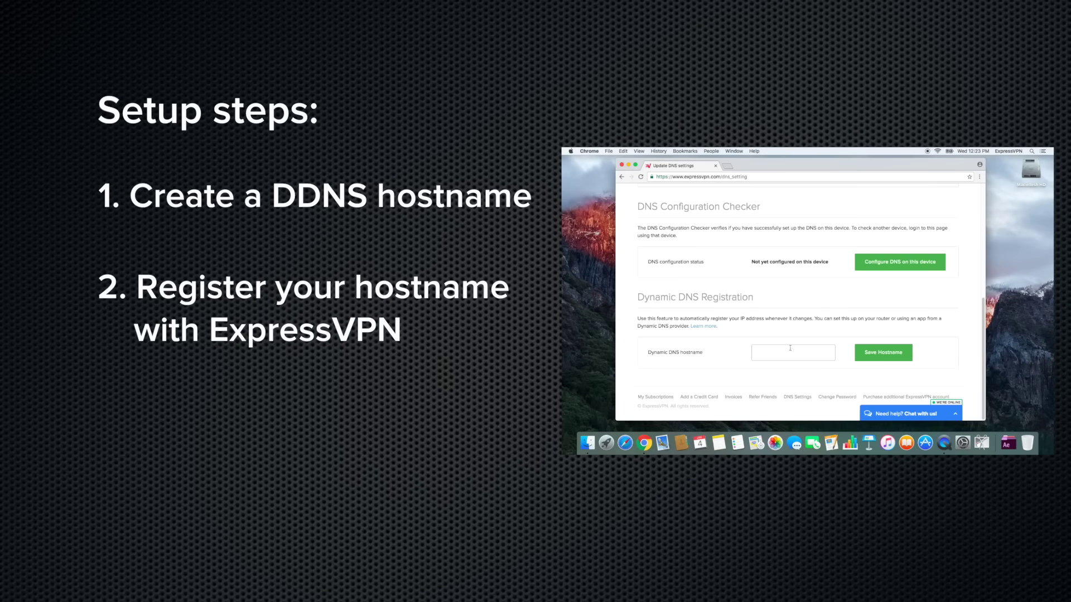
{"action": "left_click", "coordinate": [789, 353]}
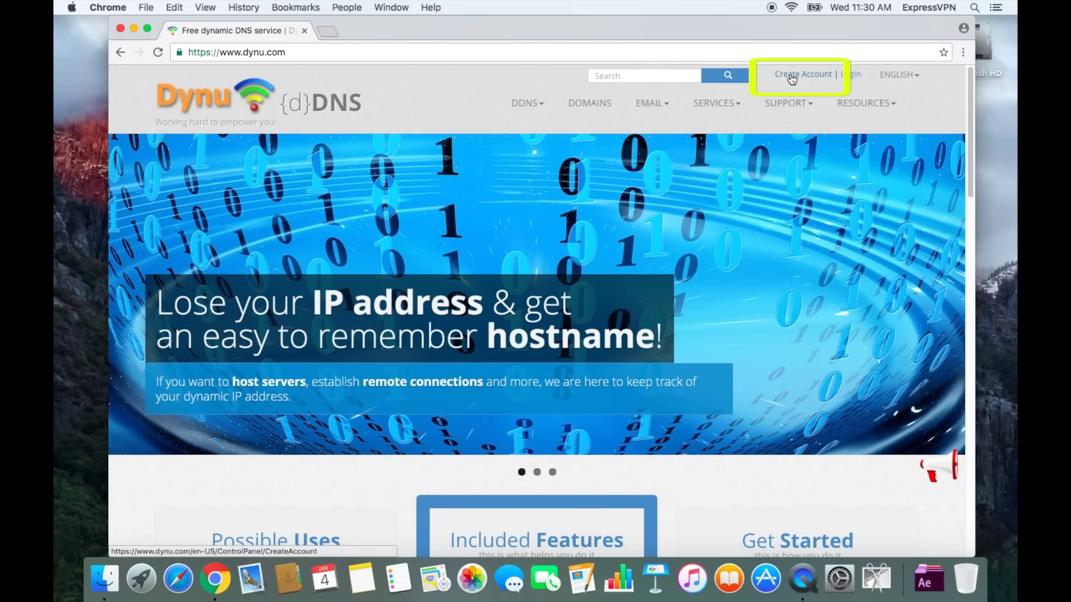
Fill in and submit Dynu's Create Account form with username, password and email.
{"action": "left_click", "coordinate": [792, 78]}
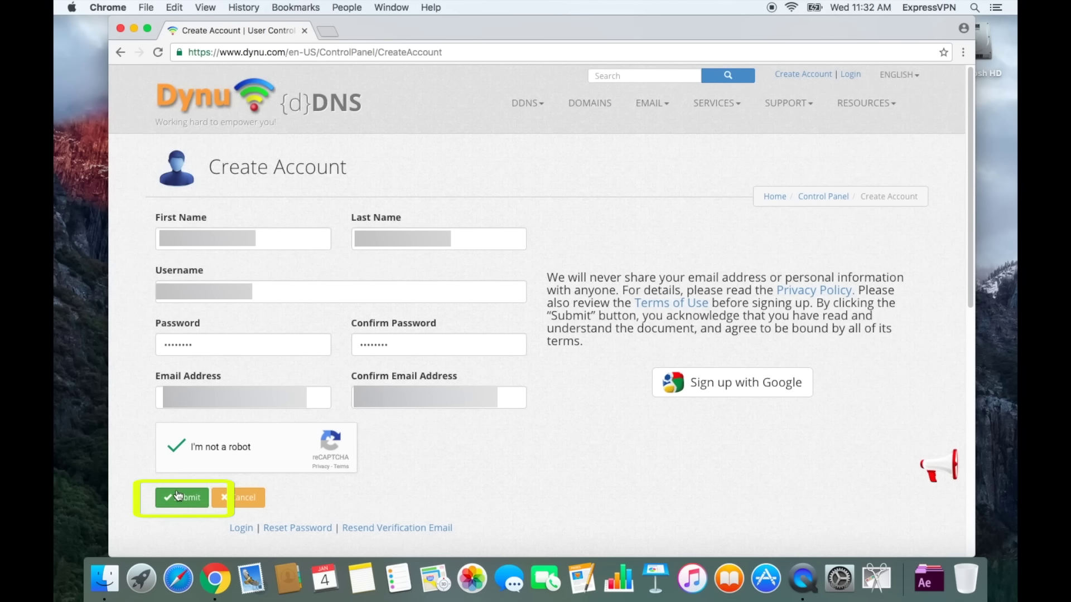
{"action": "left_click", "coordinate": [182, 497]}
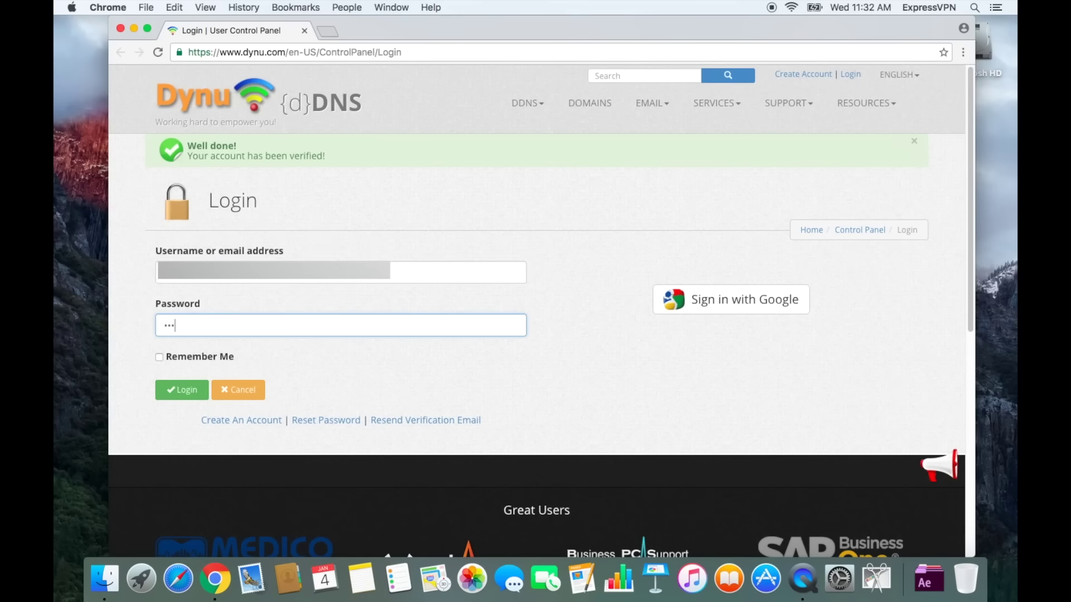
Log in to Dynu and start a new entry under DDNS Services.
{"action": "type", "text": "•"}
{"action": "left_click", "coordinate": [196, 386]}
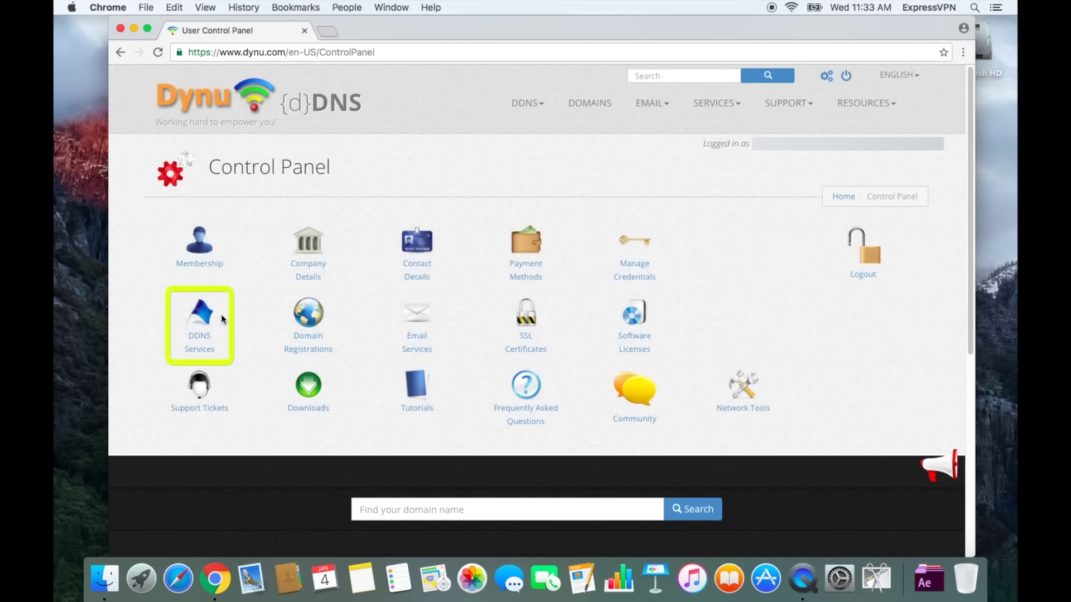
{"action": "left_click", "coordinate": [201, 317]}
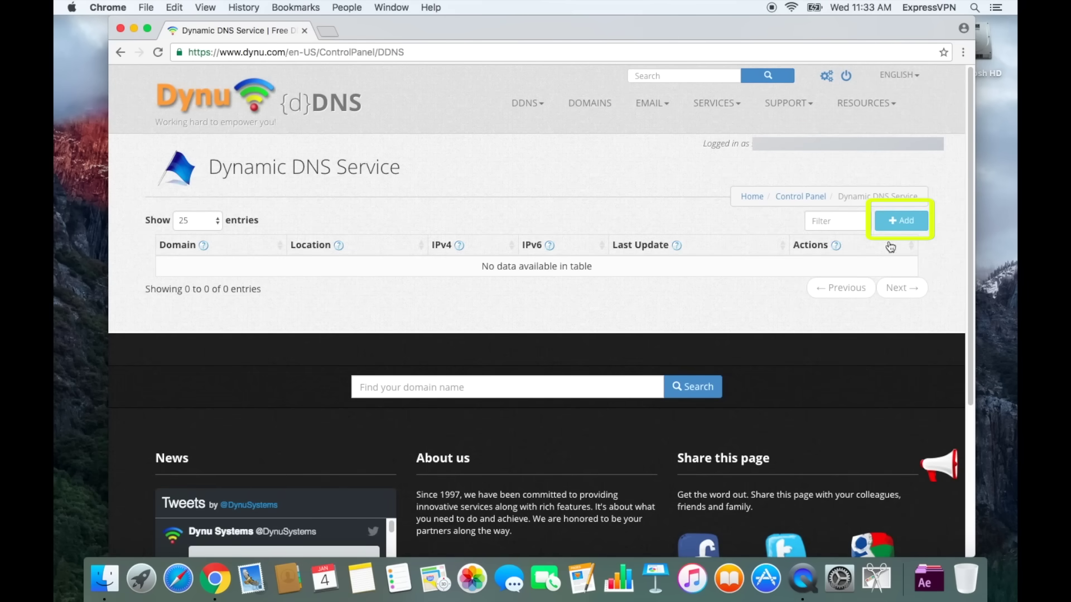
{"action": "left_click", "coordinate": [898, 225]}
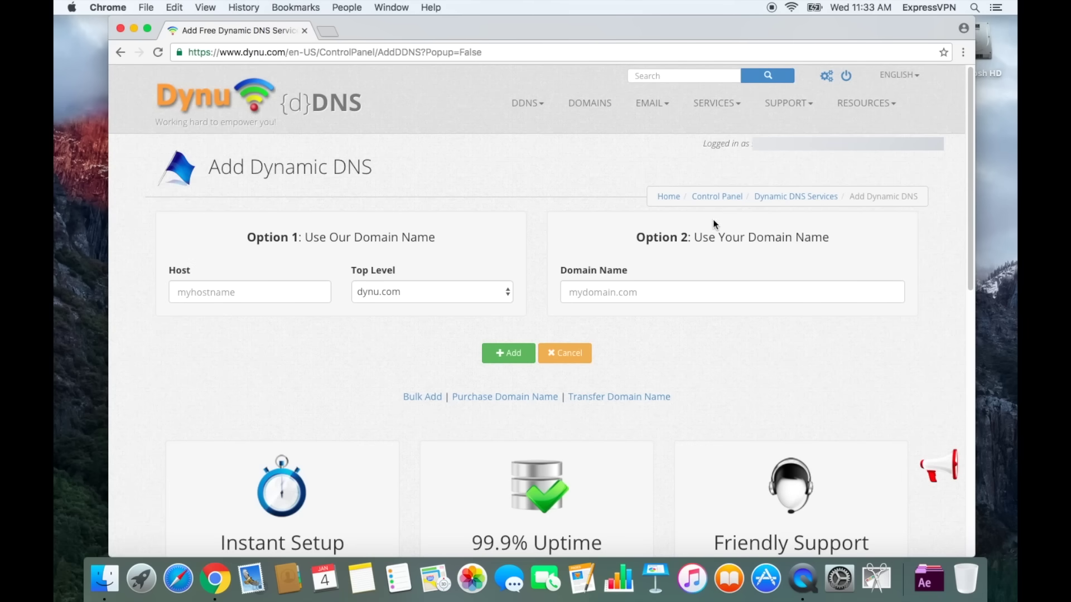
Add the setupexpressvpn.dynu.com hostname with IPv6 disabled and save it.
{"action": "left_click", "coordinate": [294, 287]}
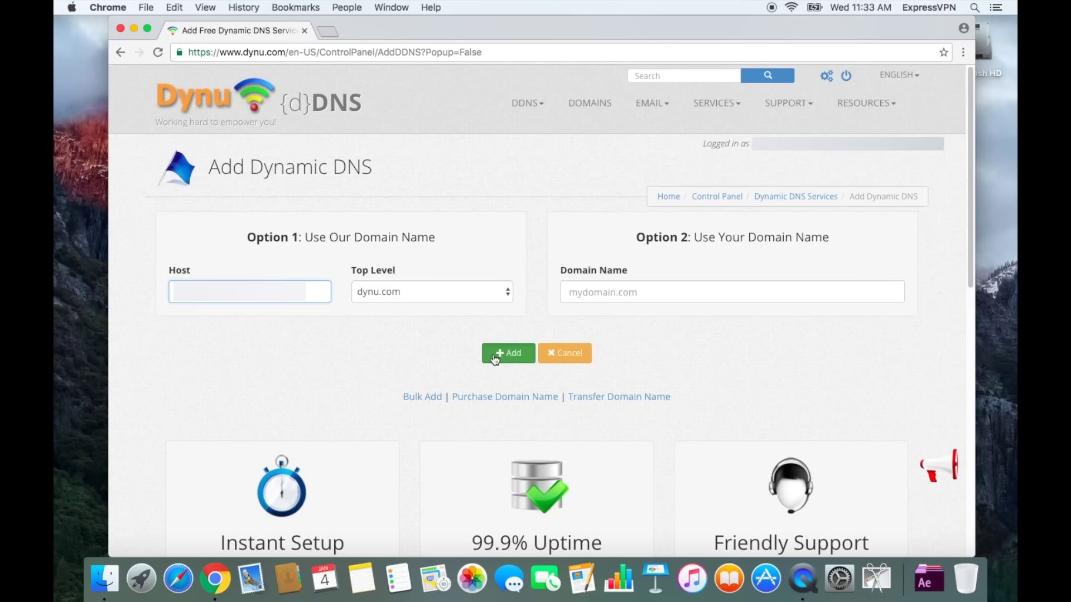
{"action": "left_click", "coordinate": [495, 359]}
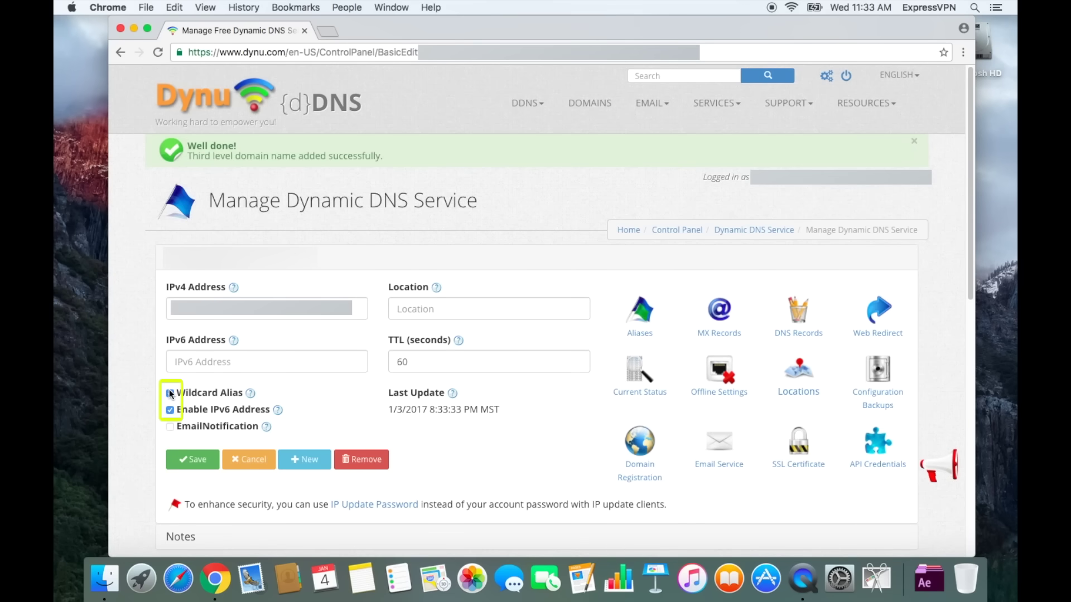
{"action": "left_click", "coordinate": [170, 410]}
{"action": "left_click", "coordinate": [188, 458]}
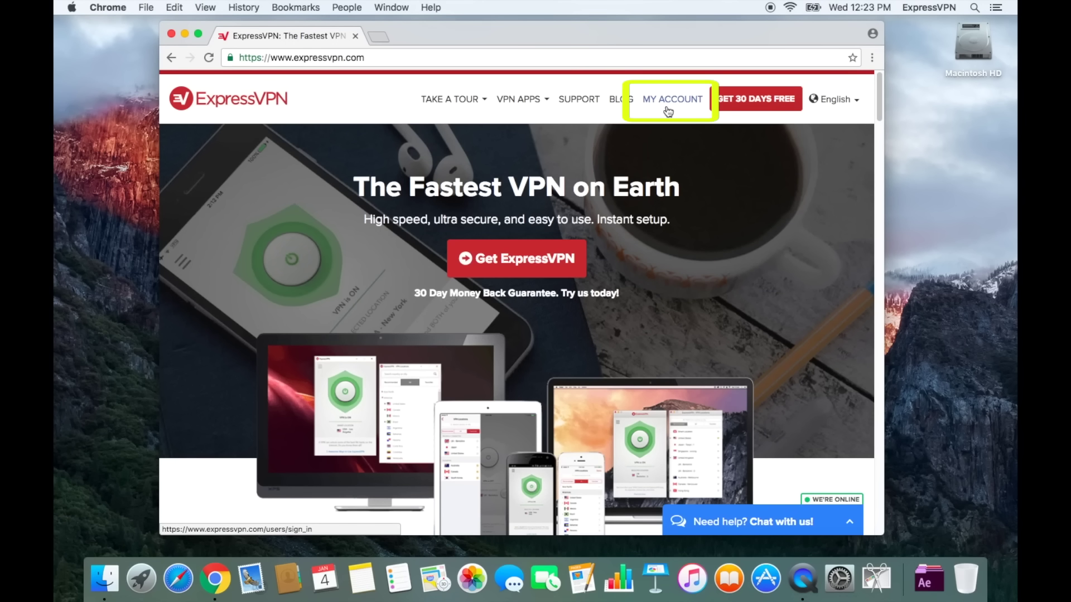
Sign in to the ExpressVPN account with the account email and password.
{"action": "left_click", "coordinate": [668, 111]}
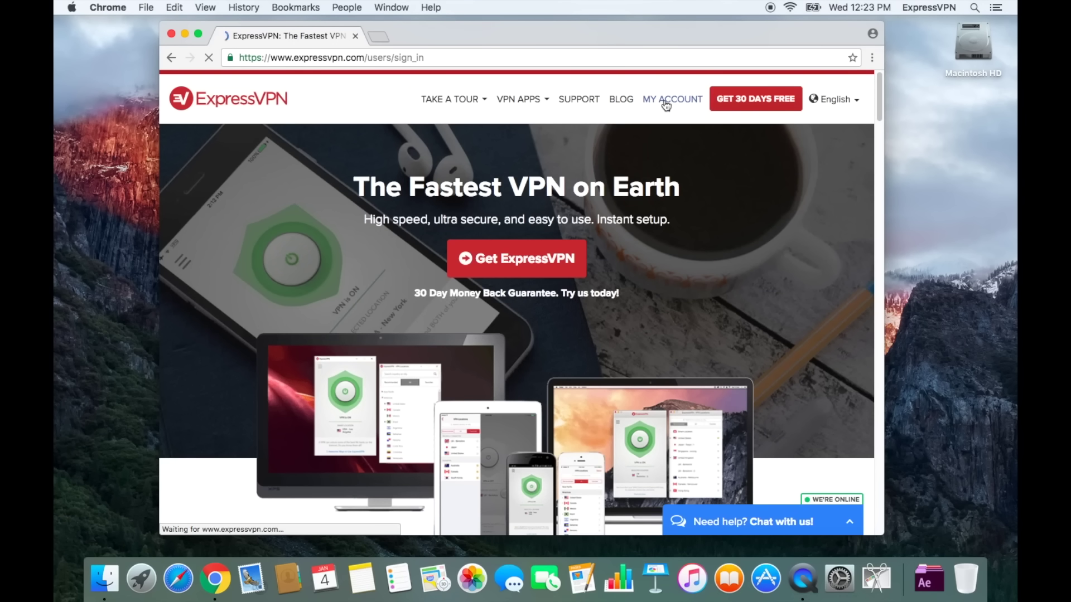
{"action": "type", "text": "user@example.com"}
{"action": "key", "text": "Tab"}
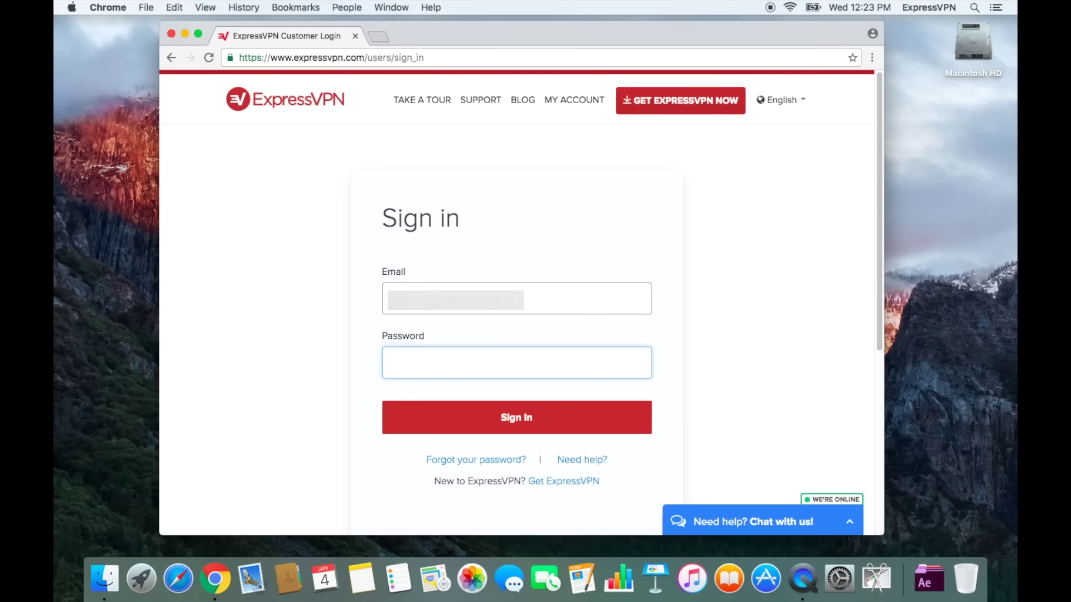
{"action": "key", "text": "Return"}
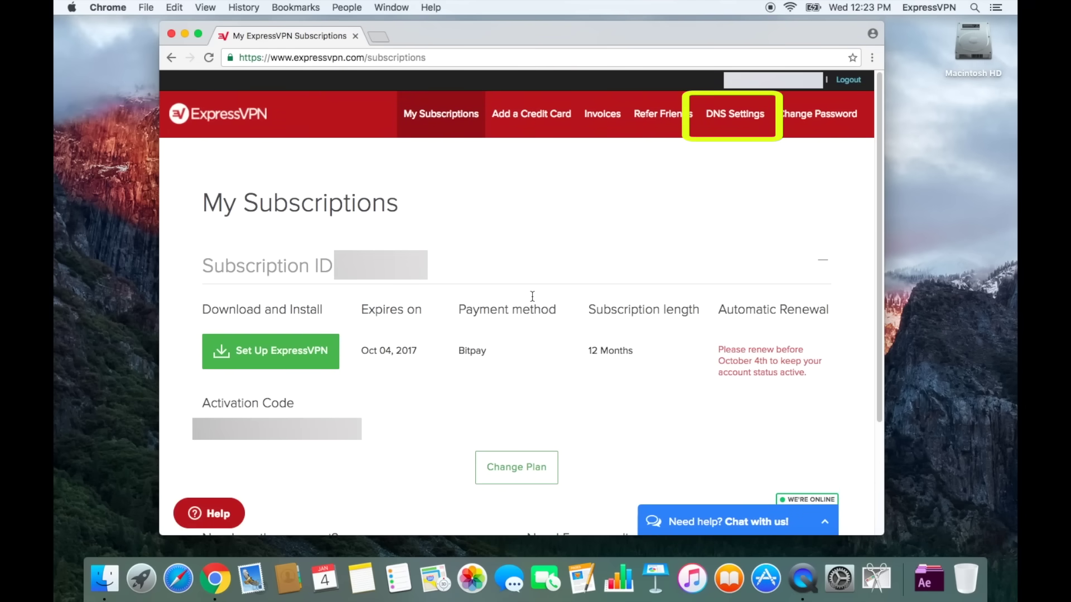
Paste the Dynu hostname into ExpressVPN's Dynamic DNS hostname field and save it.
{"action": "left_click", "coordinate": [750, 116]}
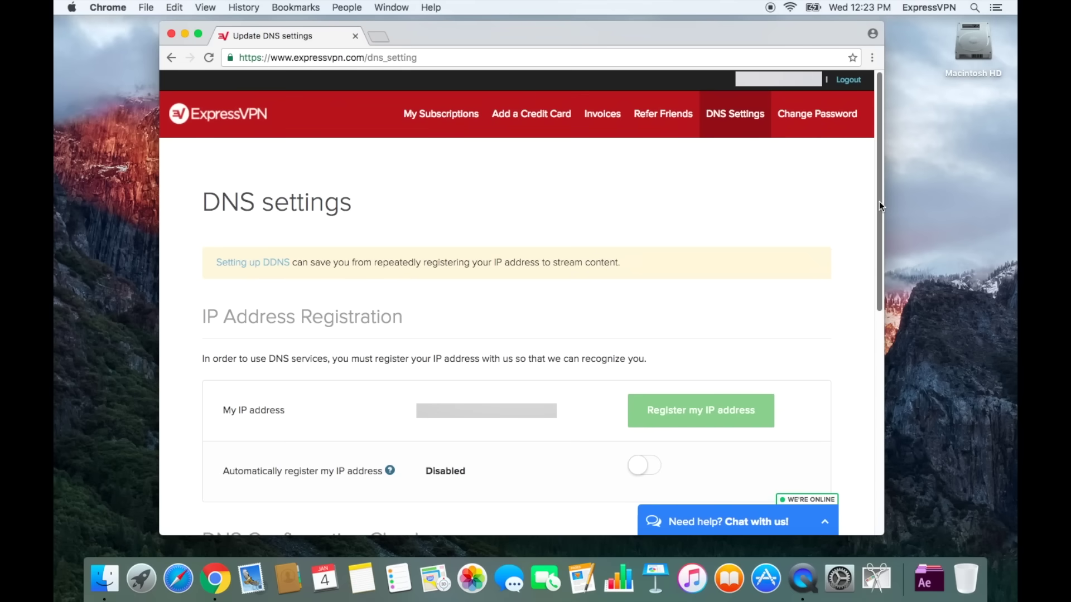
{"action": "left_click_drag", "start_coordinate": [879, 202], "coordinate": [842, 446]}
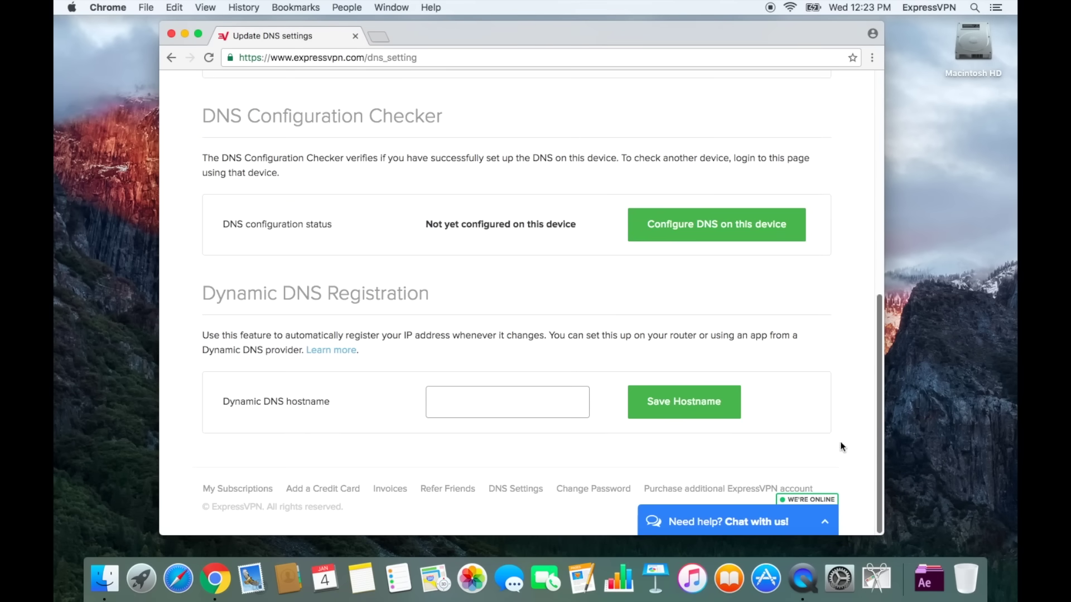
{"action": "left_click", "coordinate": [499, 403]}
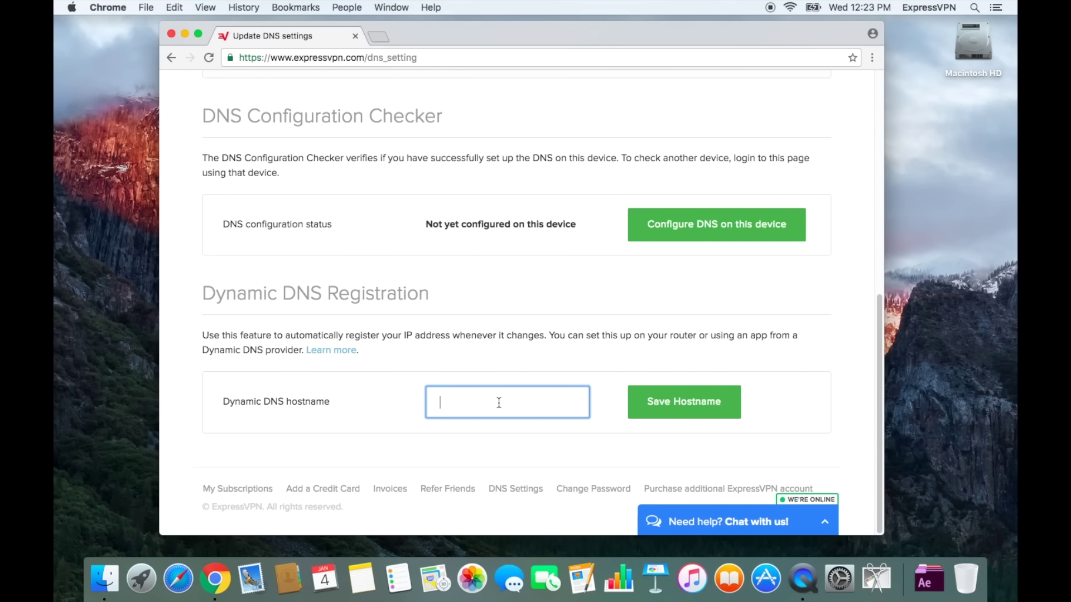
{"action": "key", "text": "super+v"}
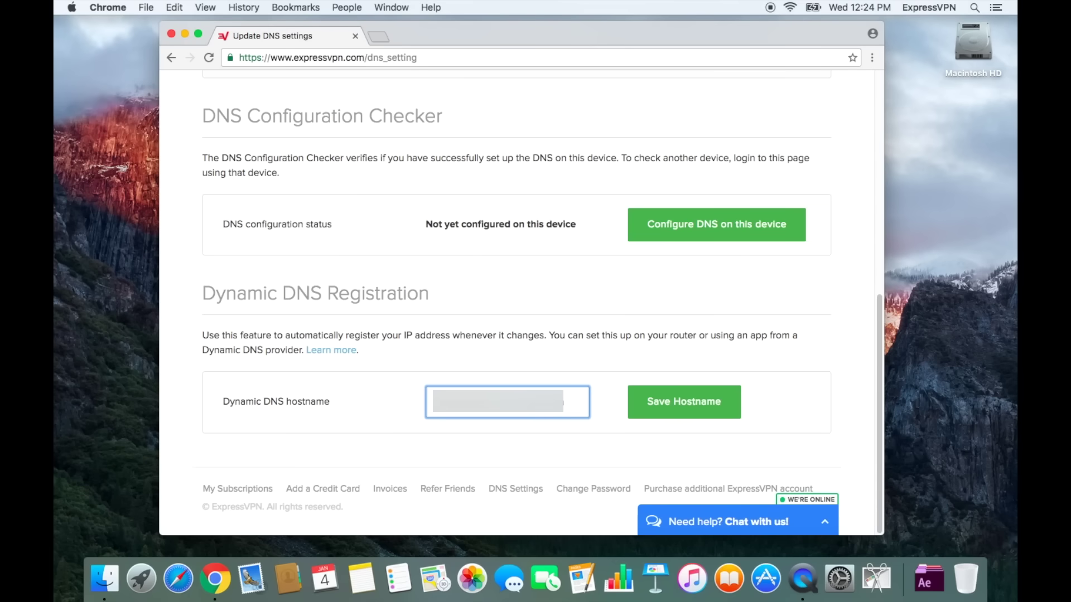
{"action": "left_click", "coordinate": [655, 404]}
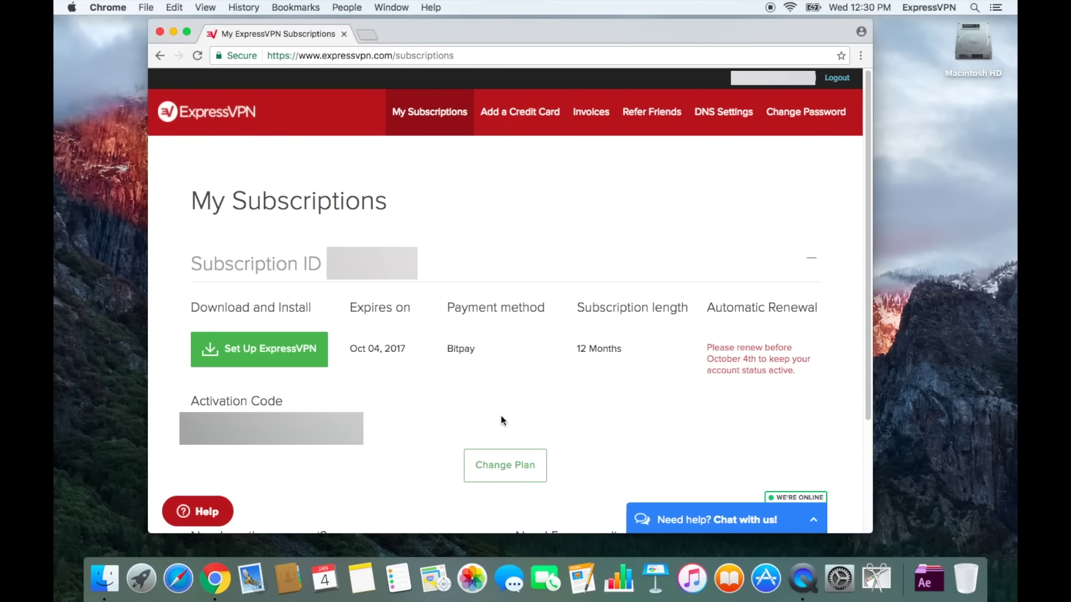
Open ExpressVPN's Apple TV setup instructions and scroll to the DNS server step.
{"action": "left_click", "coordinate": [313, 351]}
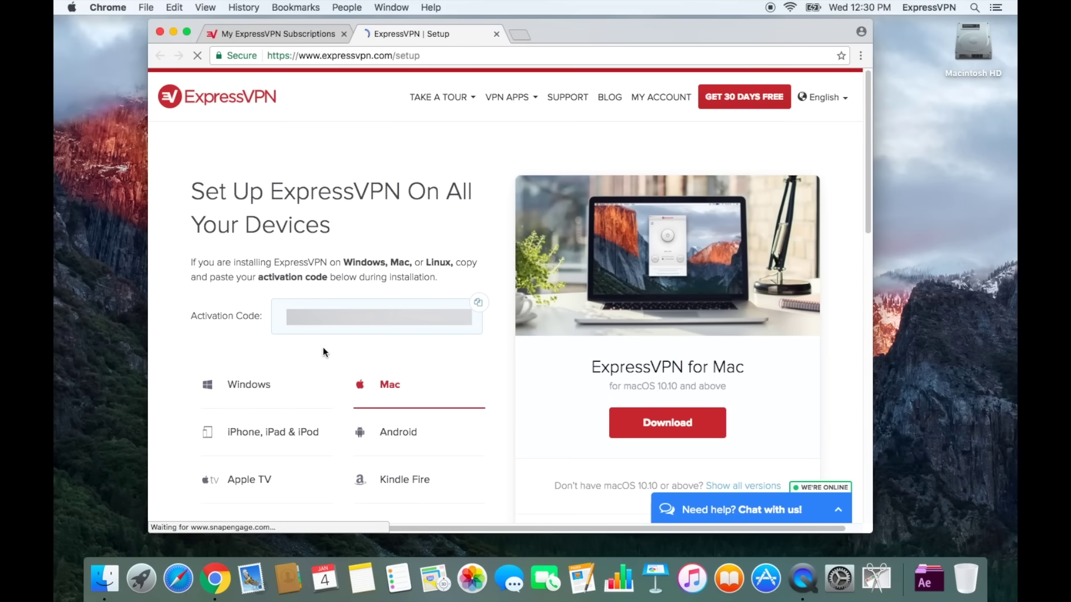
{"action": "left_click_drag", "start_coordinate": [869, 215], "coordinate": [861, 279]}
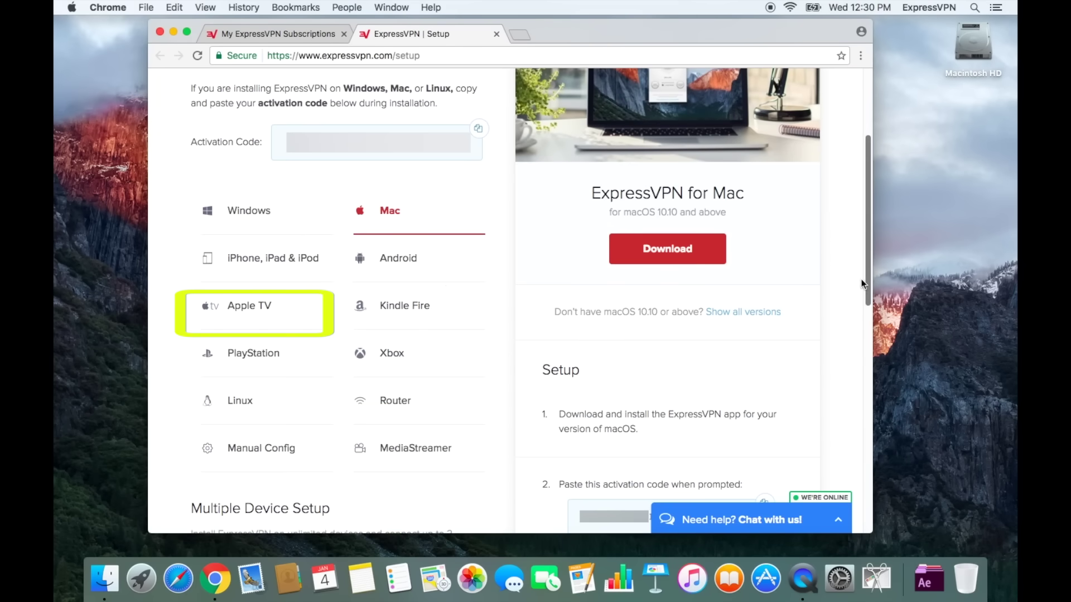
{"action": "left_click", "coordinate": [303, 298]}
{"action": "left_click_drag", "start_coordinate": [870, 213], "coordinate": [848, 302]}
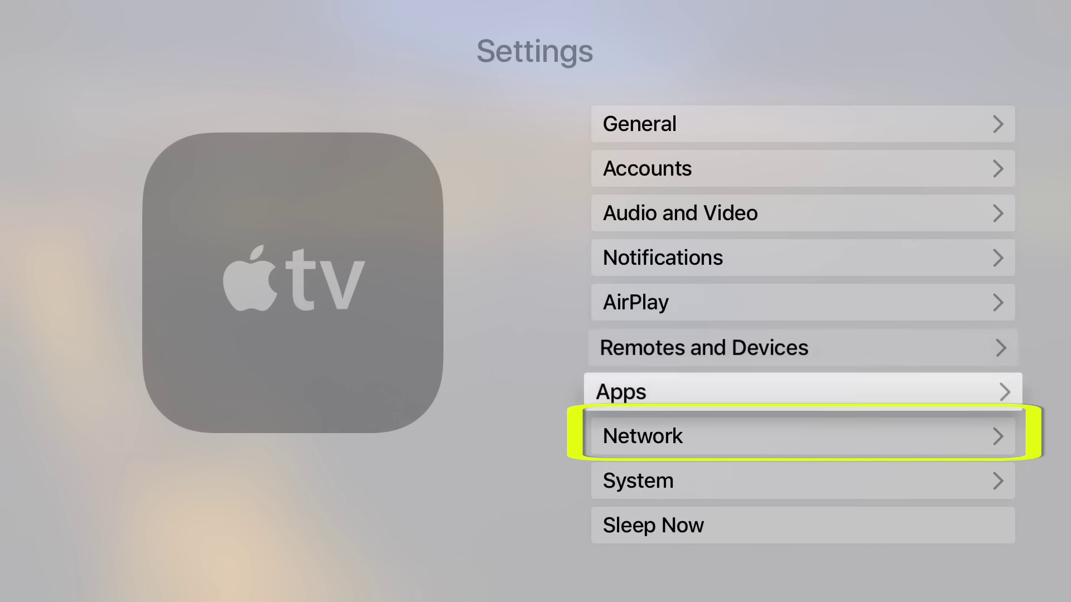
Go to Network > Ethernet on the Apple TV and highlight Configure DNS.
{"action": "key", "text": "Return"}
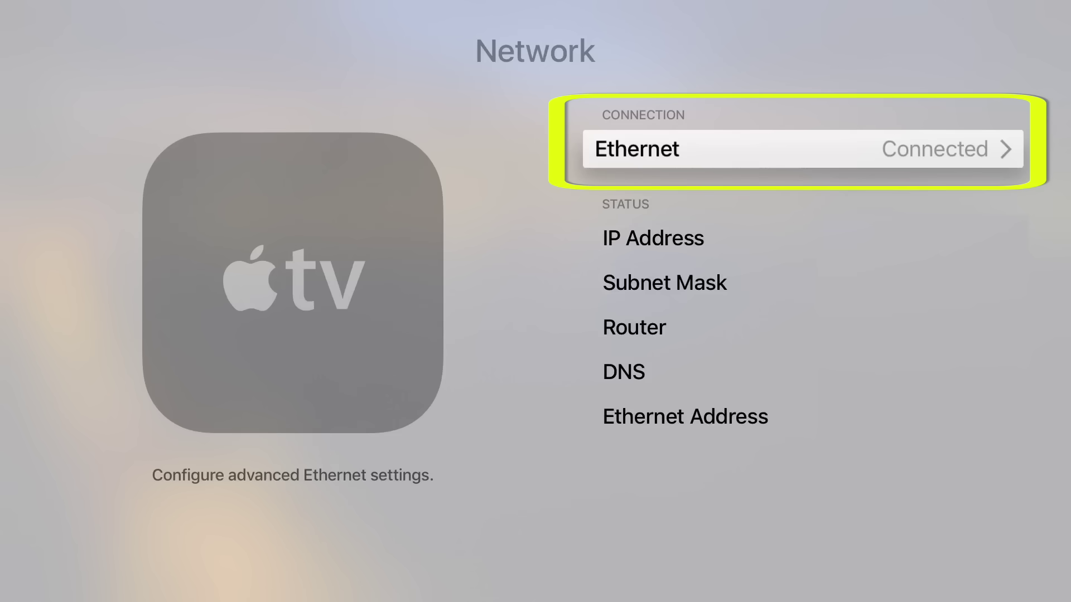
{"action": "key", "text": "Return"}
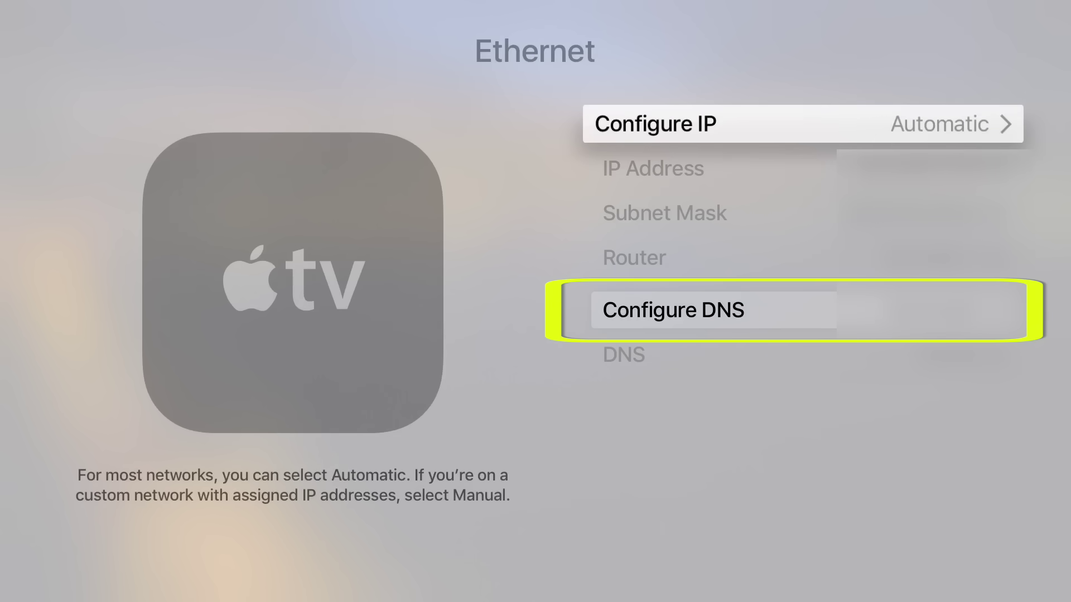
{"action": "key", "text": "Down"}
Switch Configure DNS to Manual and enter 987.656.789.123 as the server address.
{"action": "key", "text": "Return"}
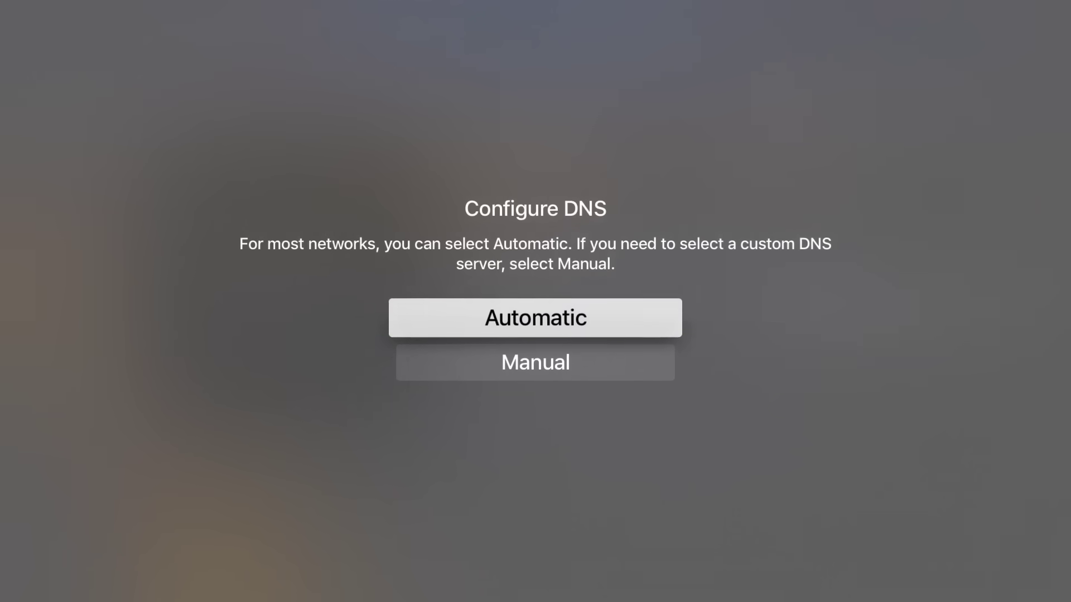
{"action": "key", "text": "Down"}
{"action": "key", "text": "Return"}
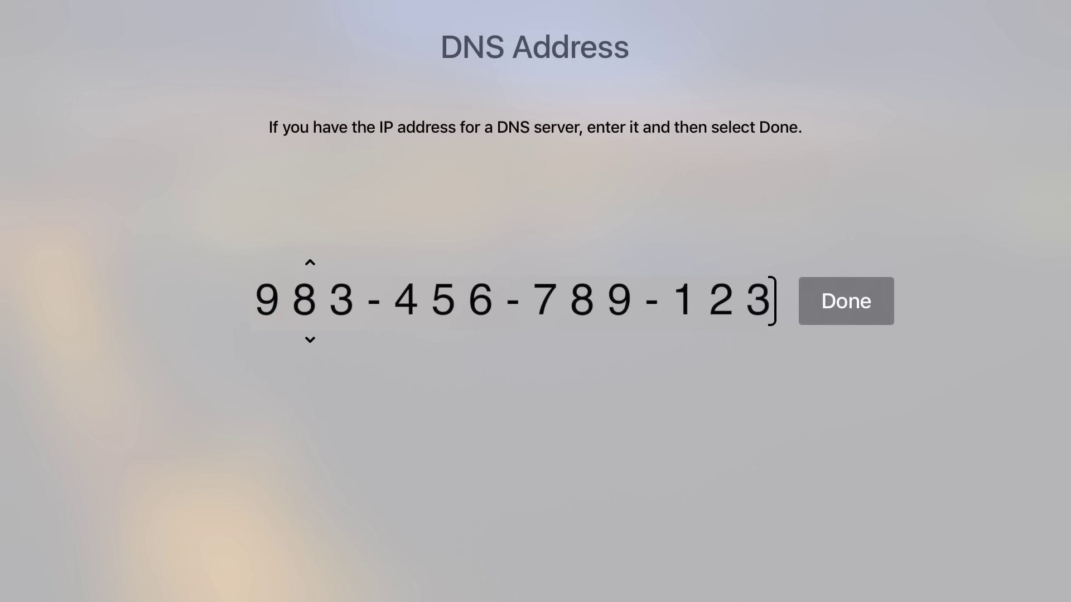
{"action": "type", "text": "7"}
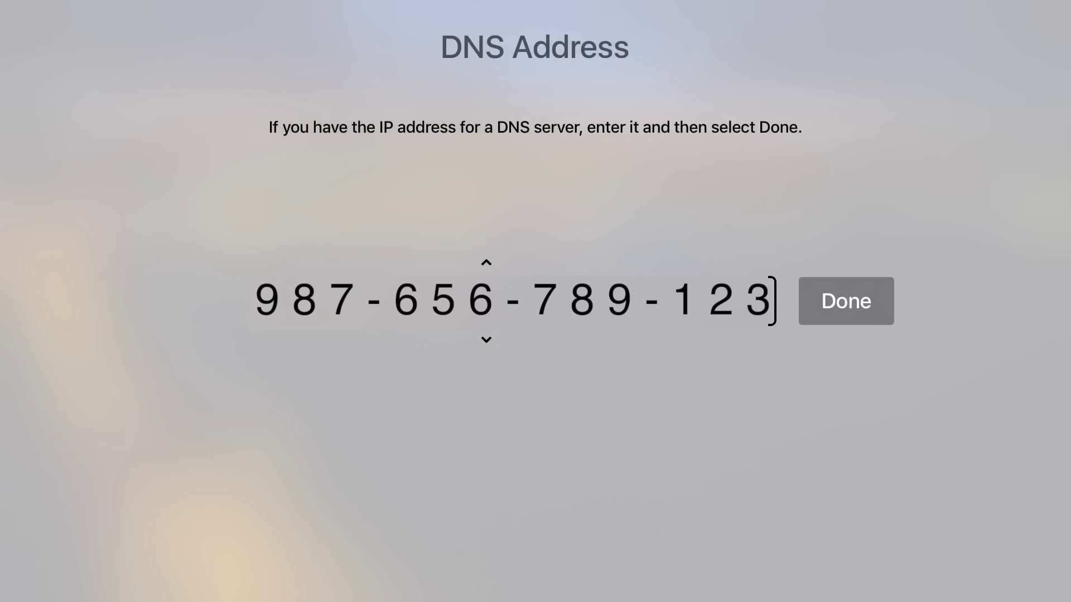
{"action": "key", "text": "Right"}
{"action": "key", "text": "Right"}
{"action": "key", "text": "Right"}
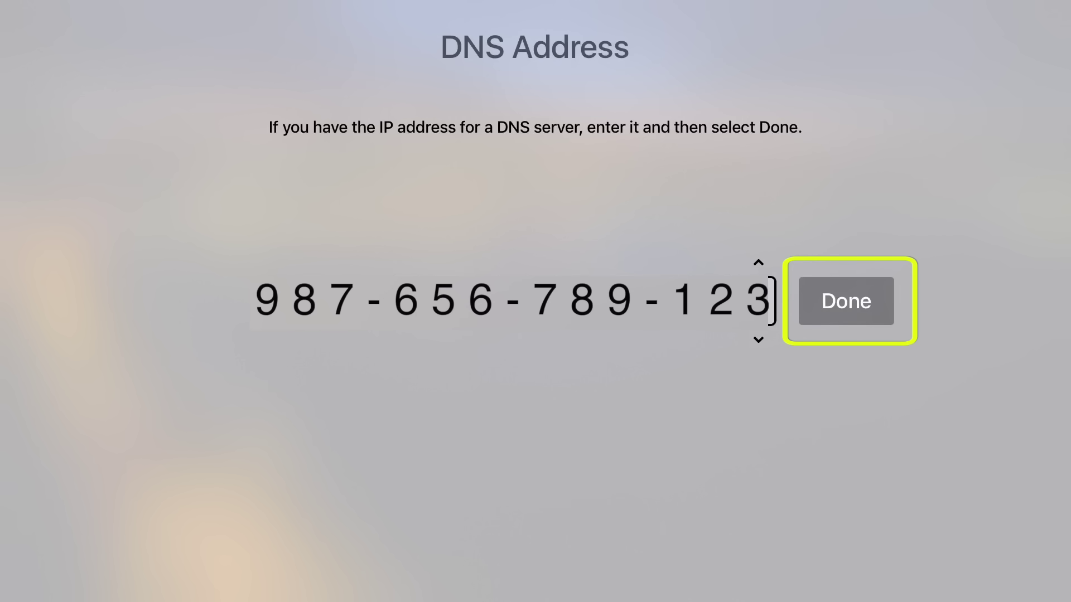
{"action": "key", "text": "Return"}
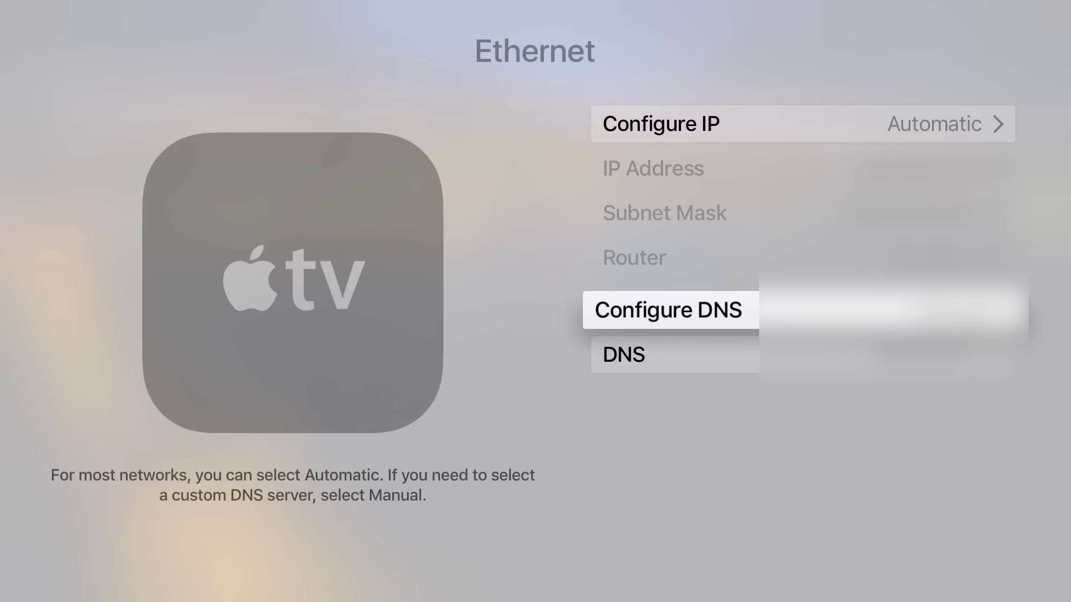
Back out to the main Apple TV settings, open System, and highlight Restart.
{"action": "key", "text": "Escape"}
{"action": "key", "text": "Escape"}
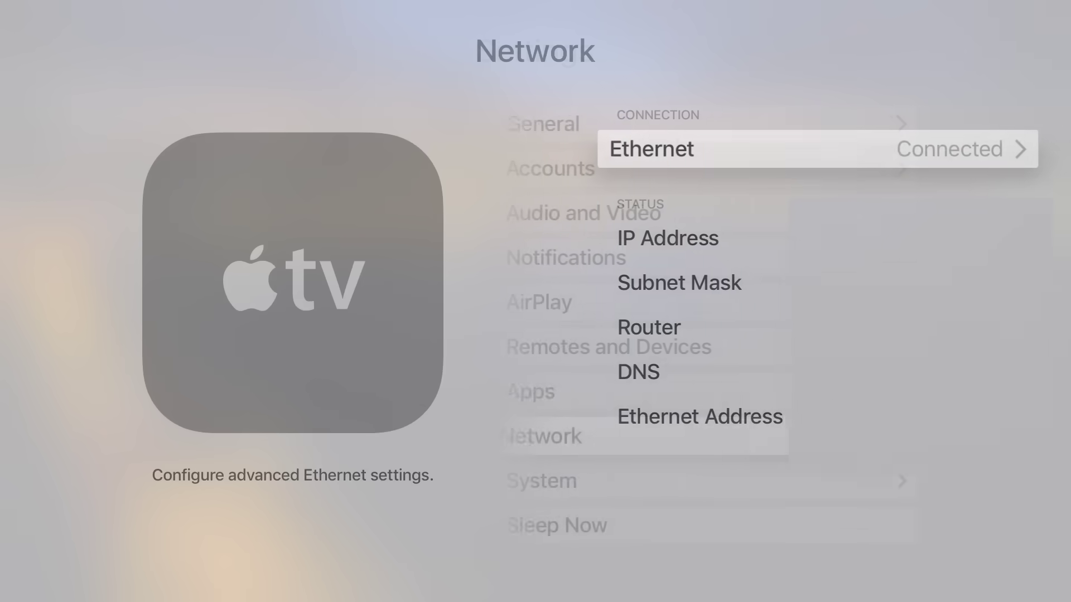
{"action": "key", "text": "Up"}
{"action": "key", "text": "Down"}
{"action": "key", "text": "Down"}
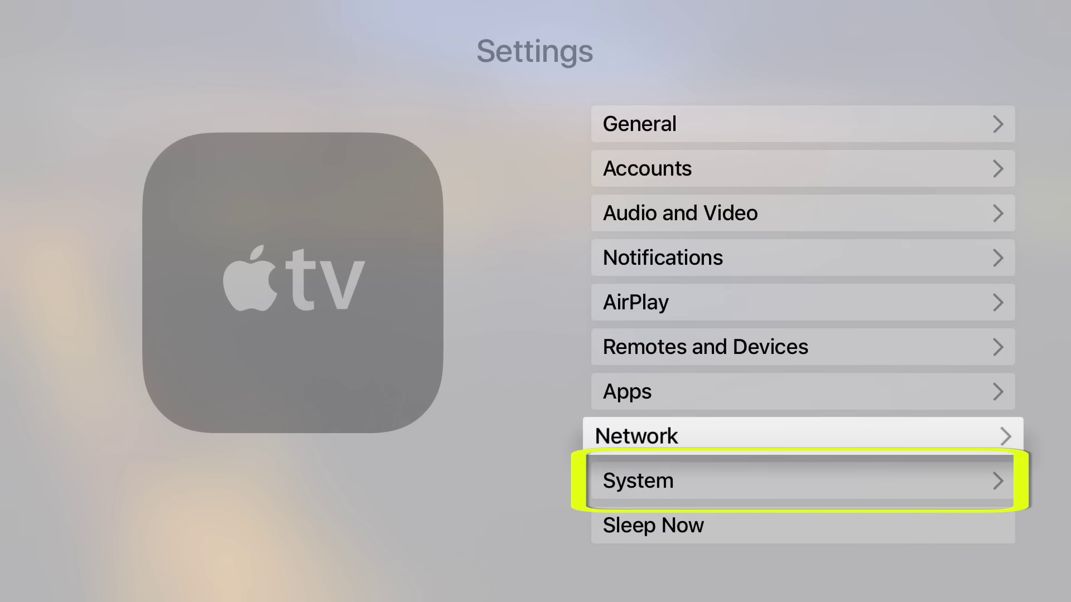
{"action": "key", "text": "Return"}
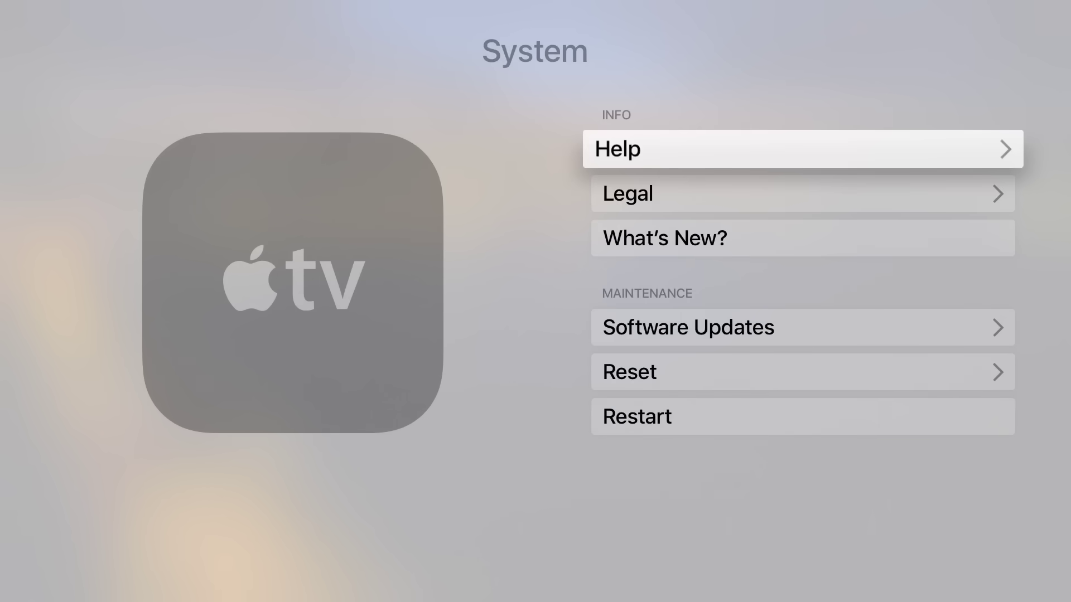
{"action": "key", "text": "Down"}
{"action": "key", "text": "Down"}
{"action": "key", "text": "Down"}
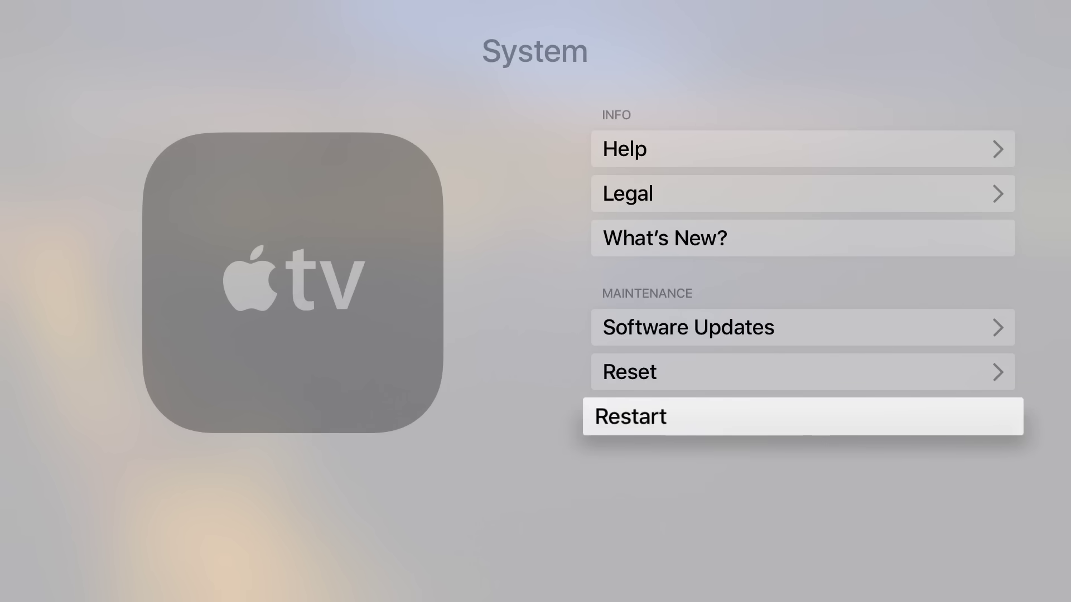